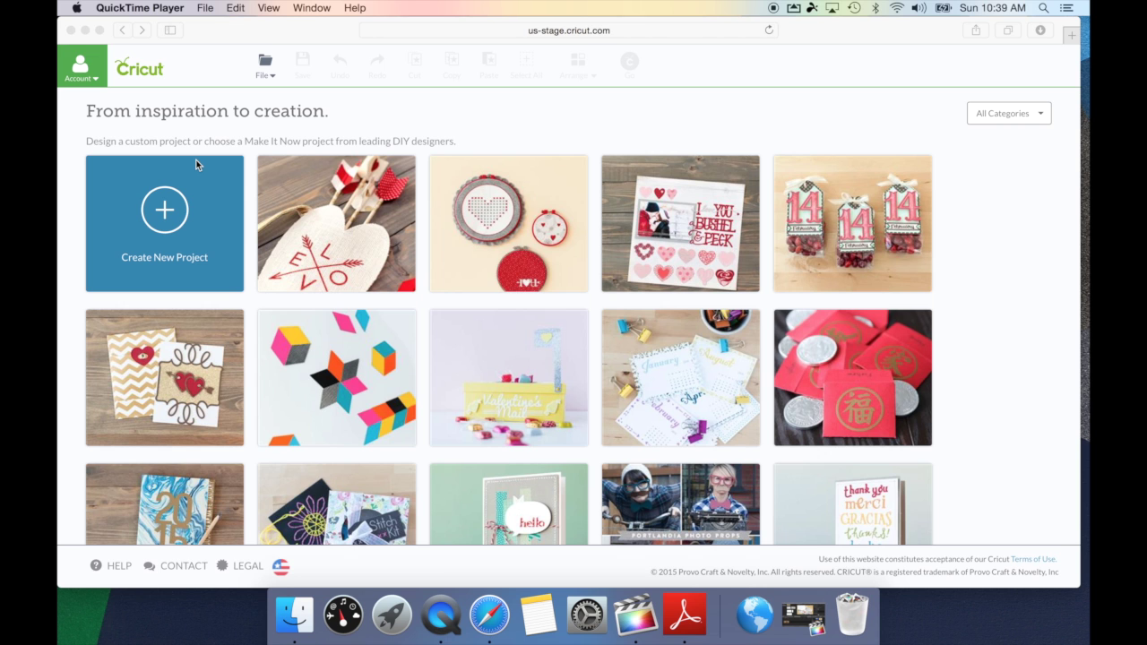
- Choose Sign In from the account menu to reach the Cricut ID sign-in page
left_click(95, 80)
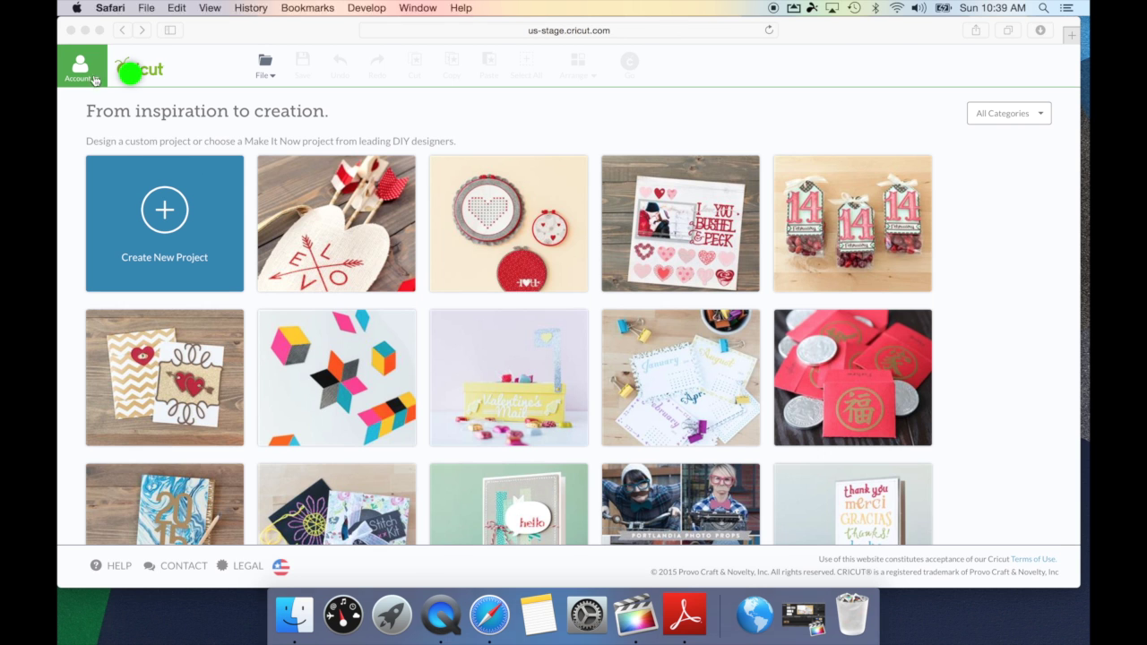
left_click(90, 178)
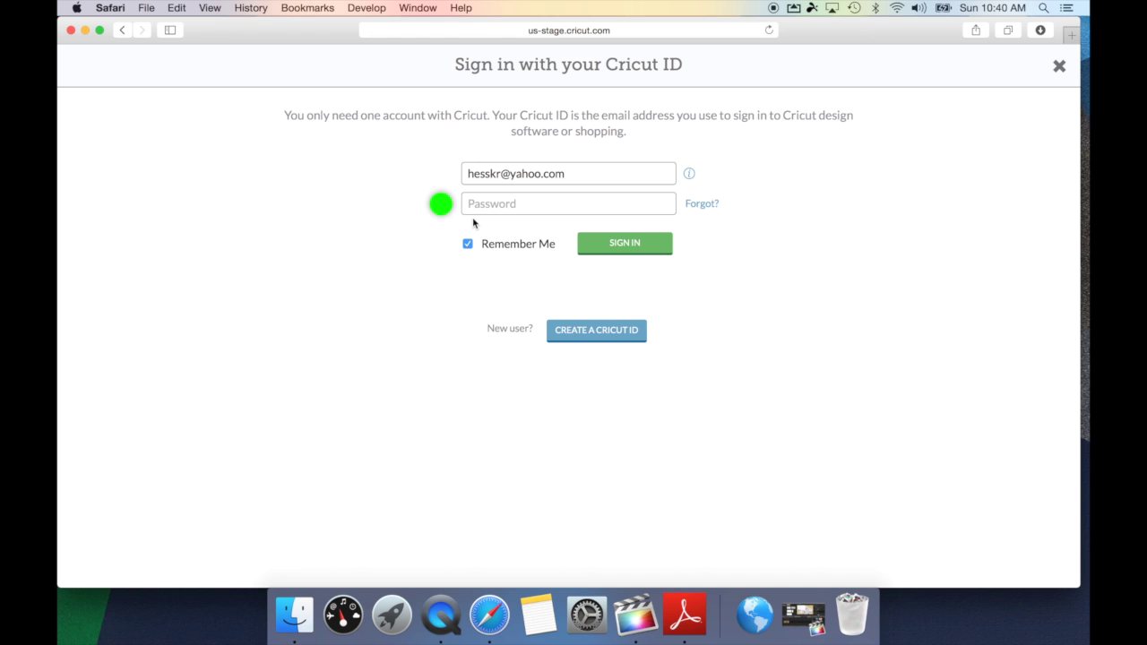
- Enter the account password, turn off Remember Me, and switch to creating a new Cricut ID
left_click(496, 204)
type("••••••")
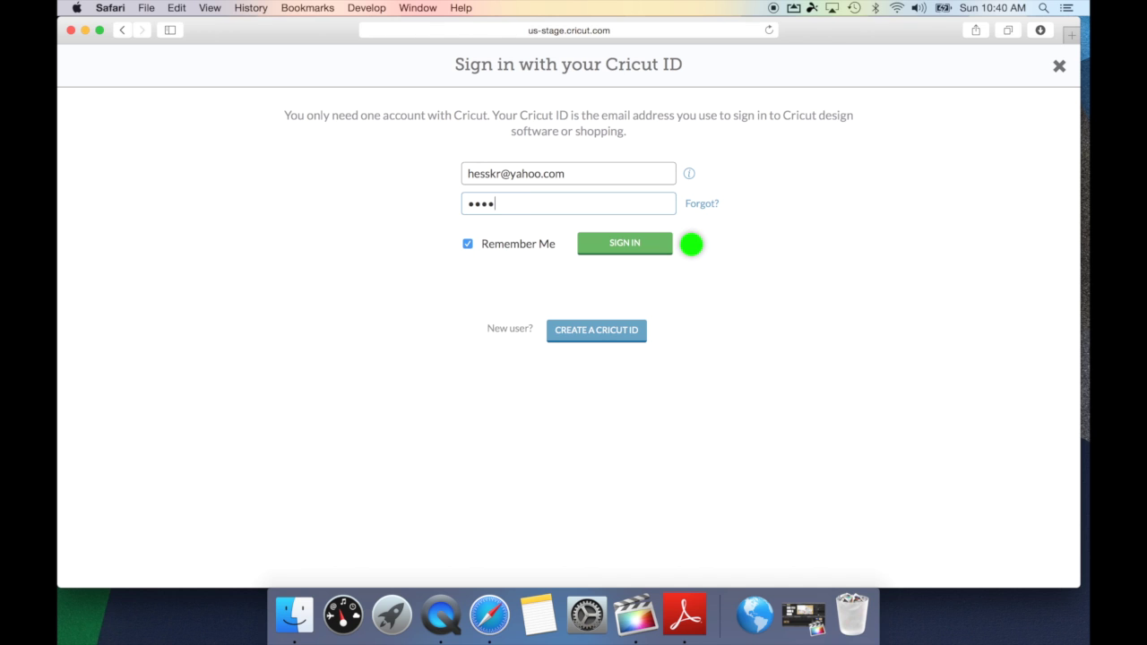
type("••")
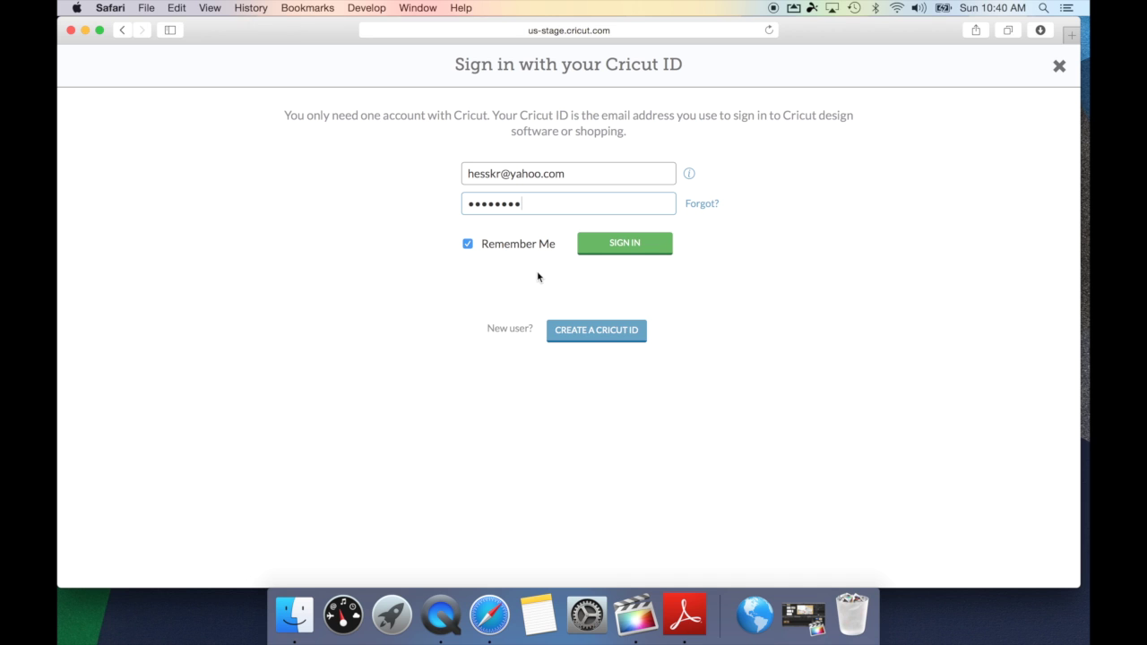
left_click(467, 243)
left_click(591, 332)
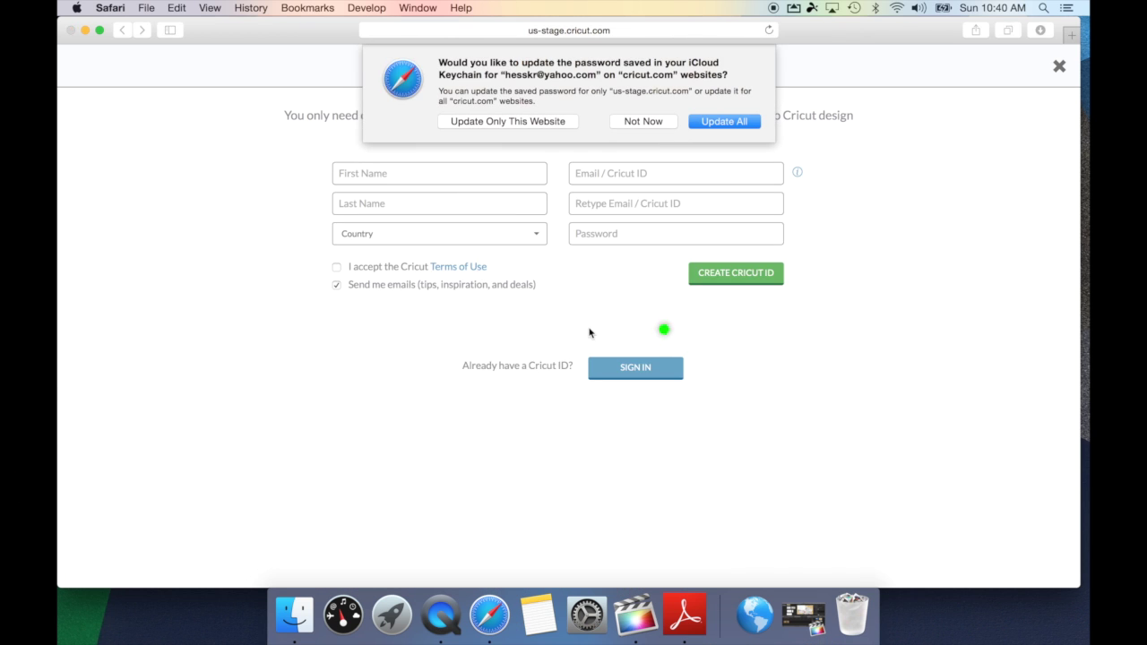
- Dismiss the password prompt, enter the user's first and last name, and pick United States as country
left_click(631, 125)
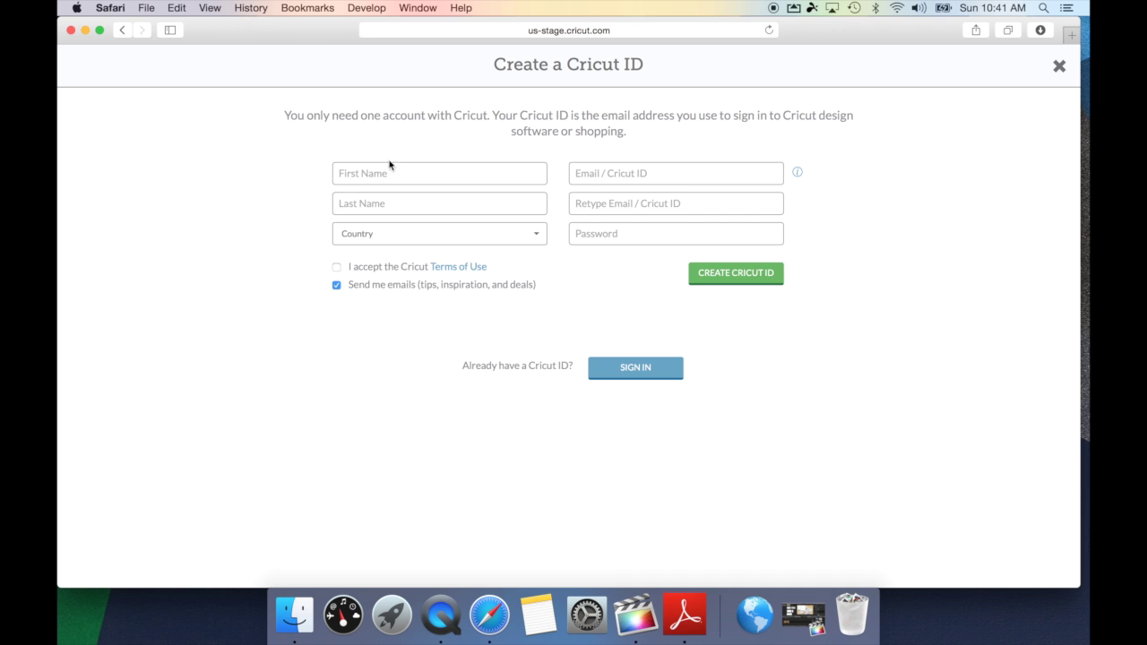
left_click(361, 173)
key("Tab")
key("Tab")
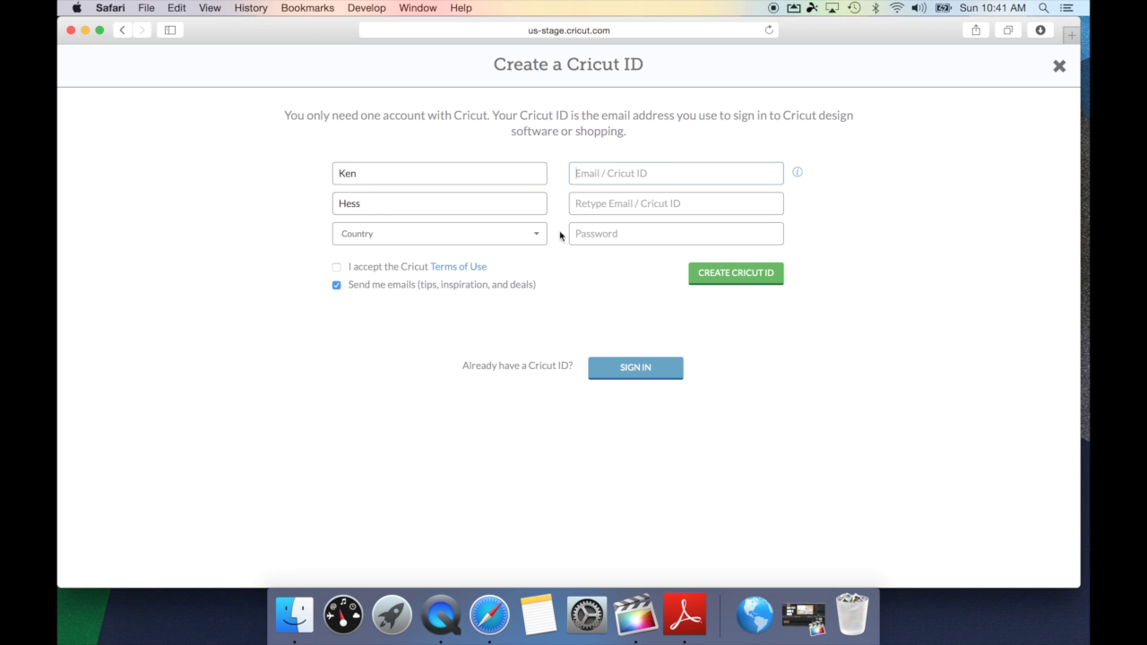
left_click(534, 234)
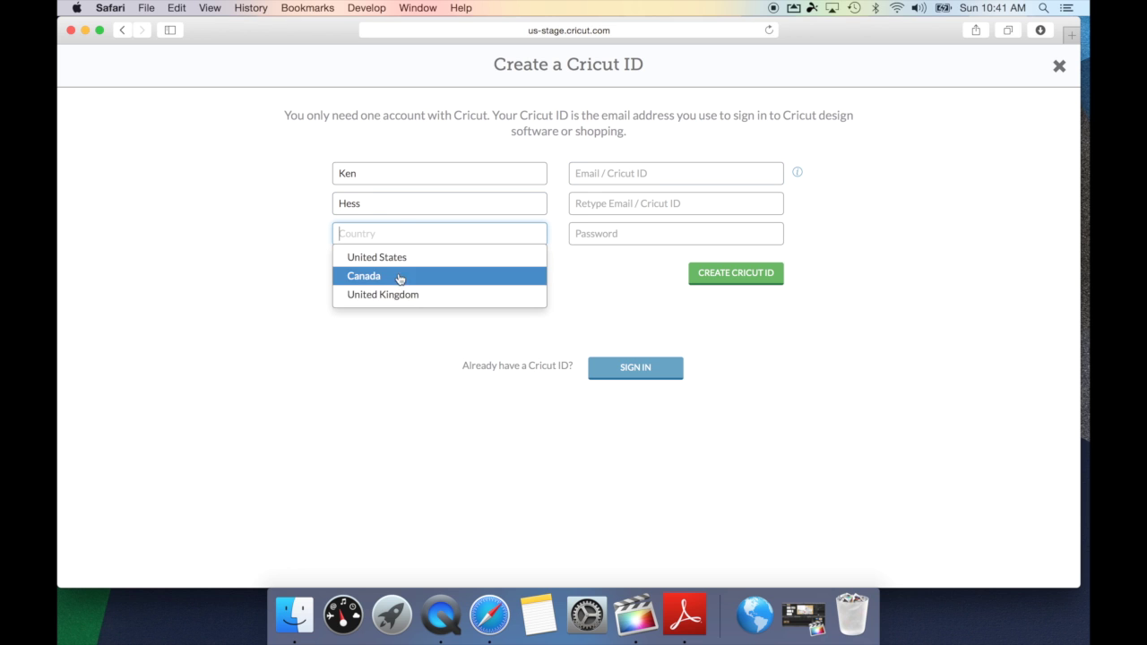
left_click(398, 266)
- Enter and confirm the user's e-mail address, then type the account password
left_click(591, 178)
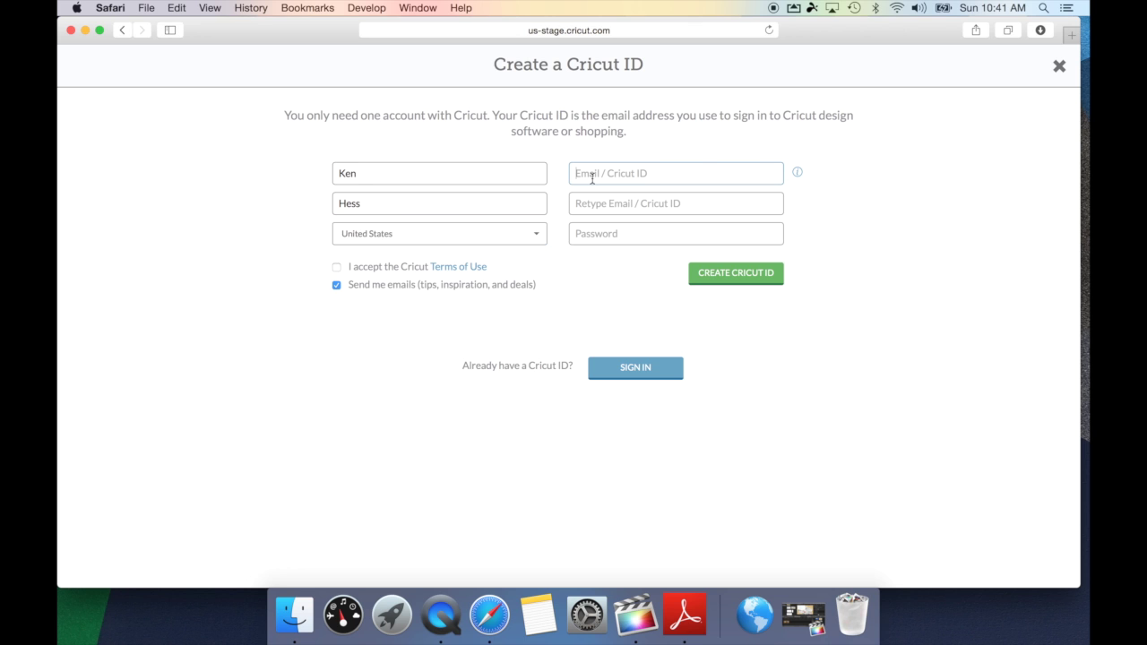
key("Tab")
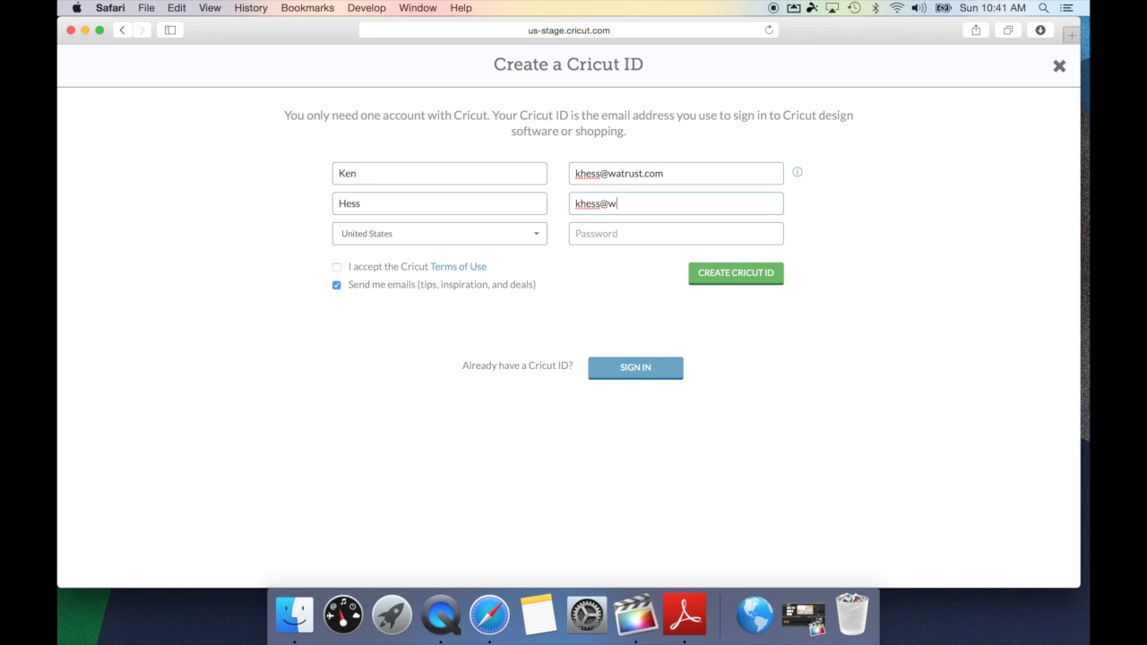
key("Tab")
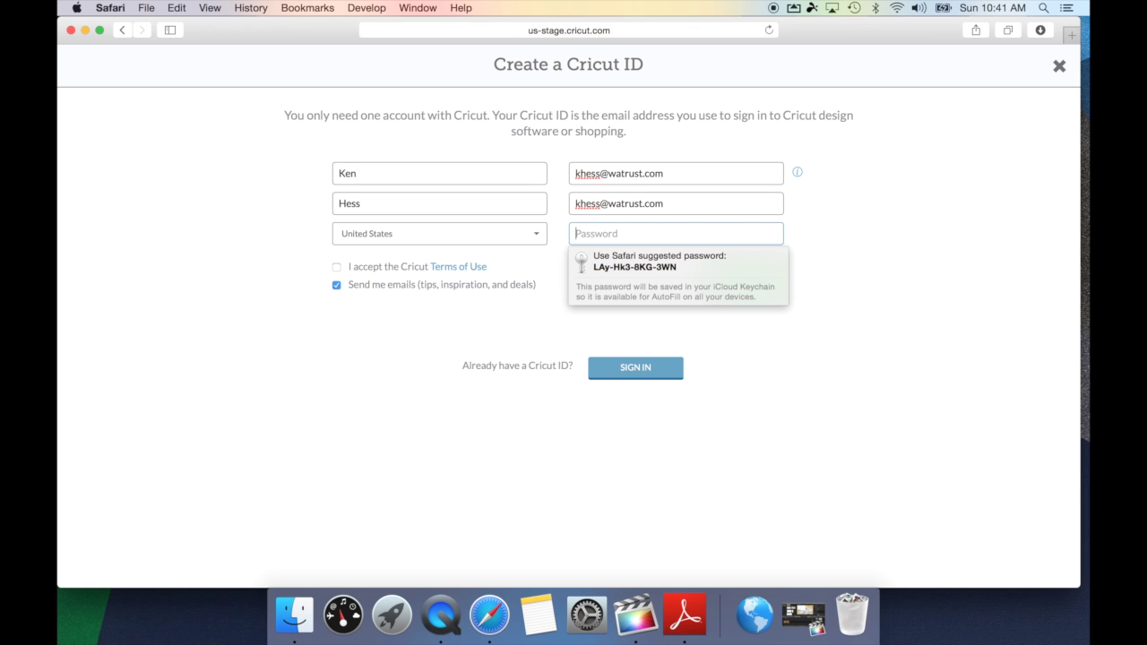
type("••••••••")
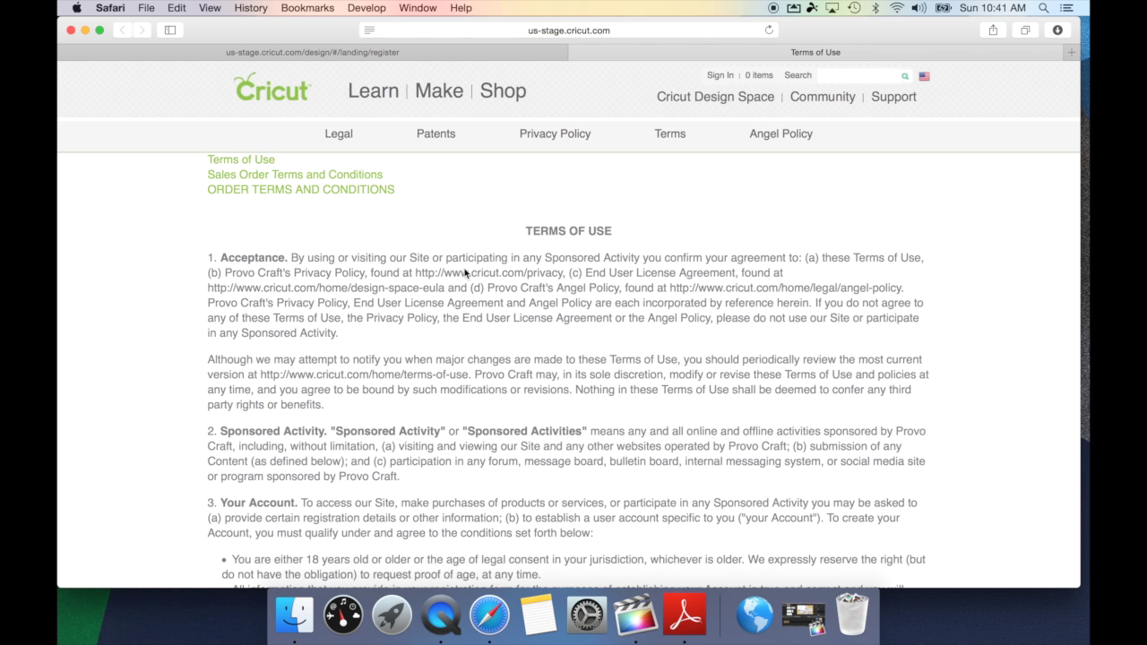
scroll(465, 273, "down", 10)
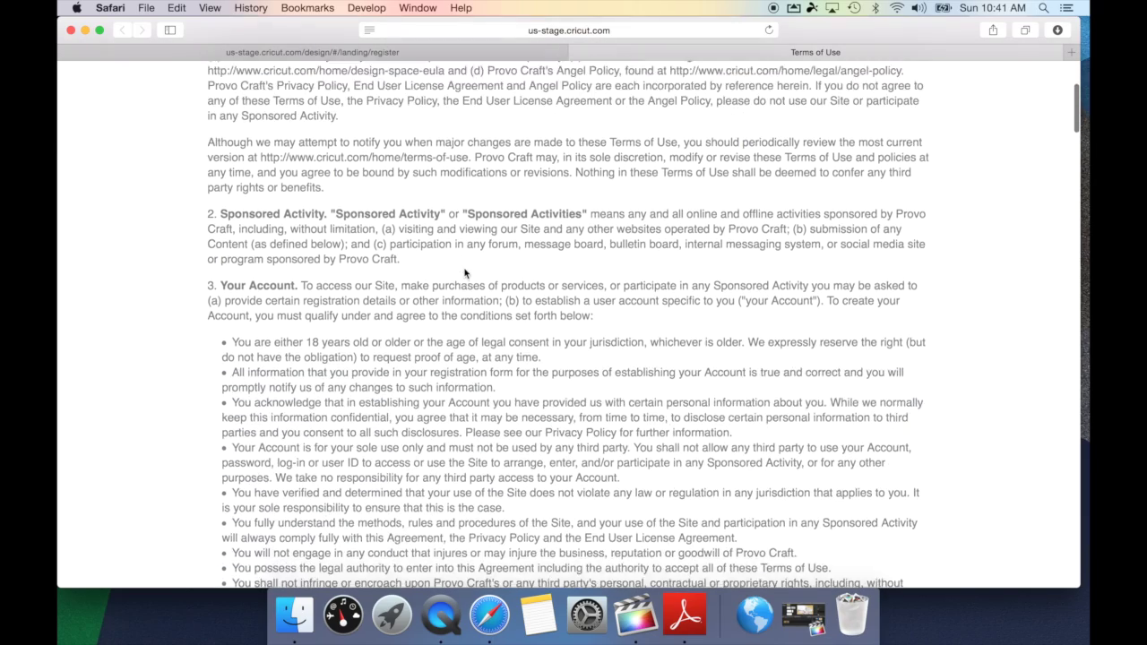
scroll(465, 273, "down", 15)
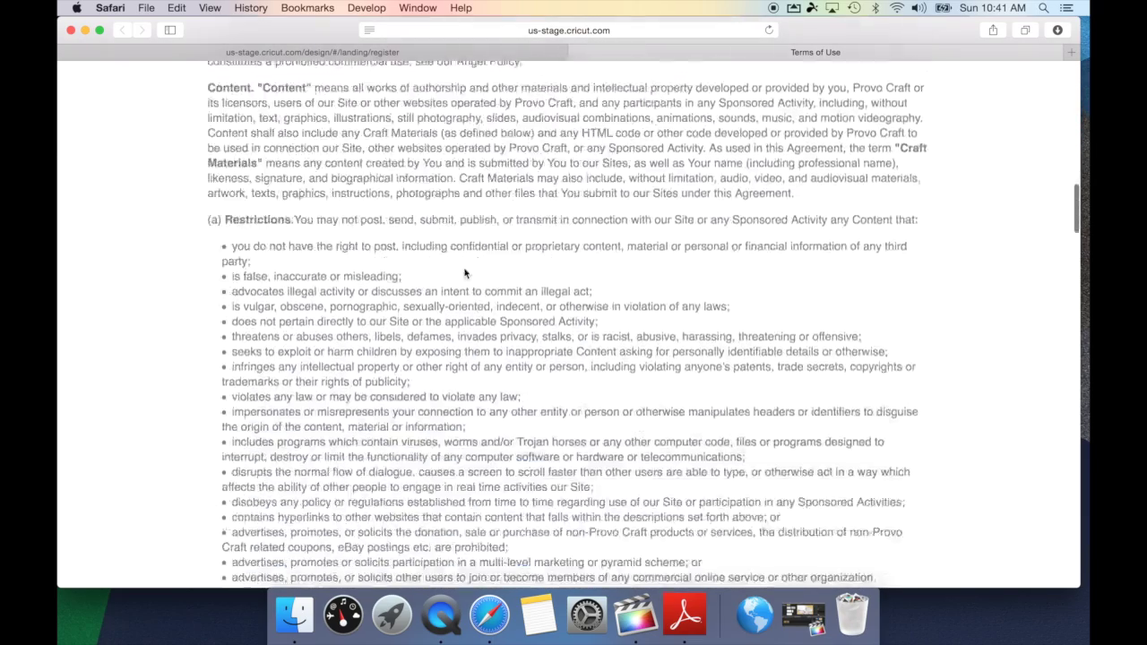
scroll(465, 273, "down", 20)
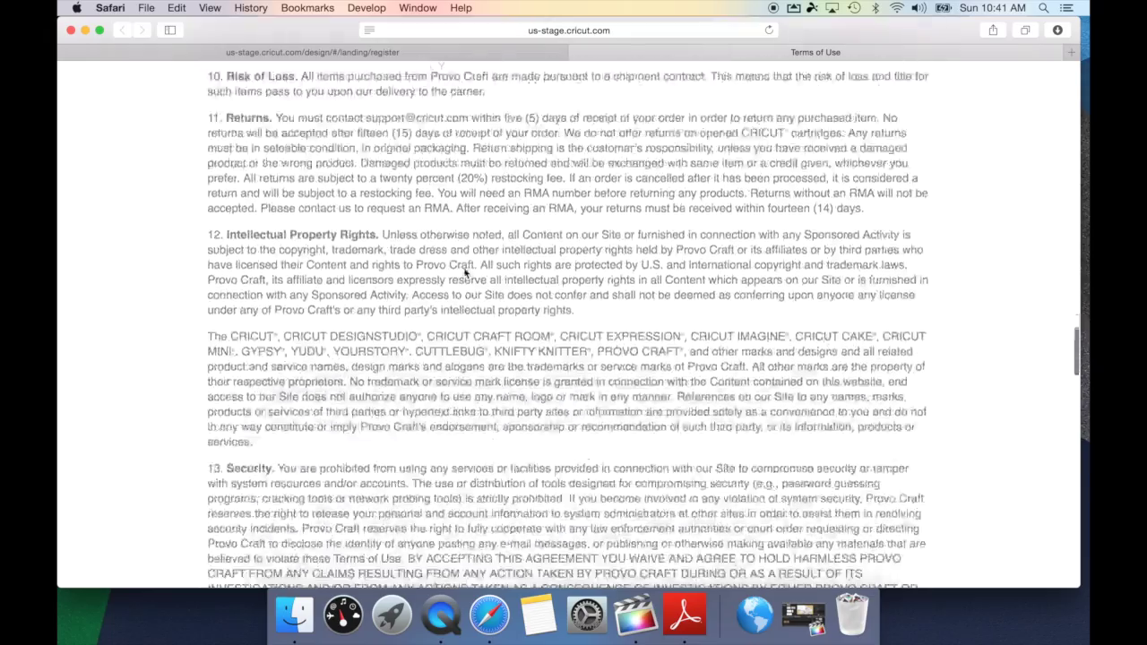
scroll(465, 273, "down", 20)
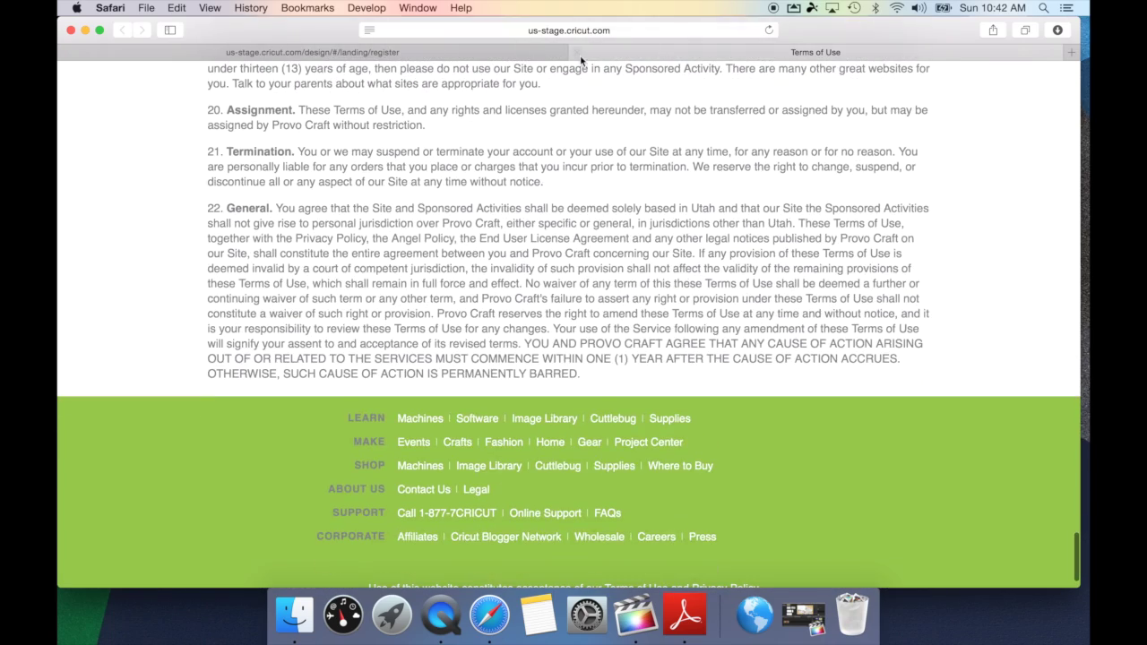
left_click(578, 53)
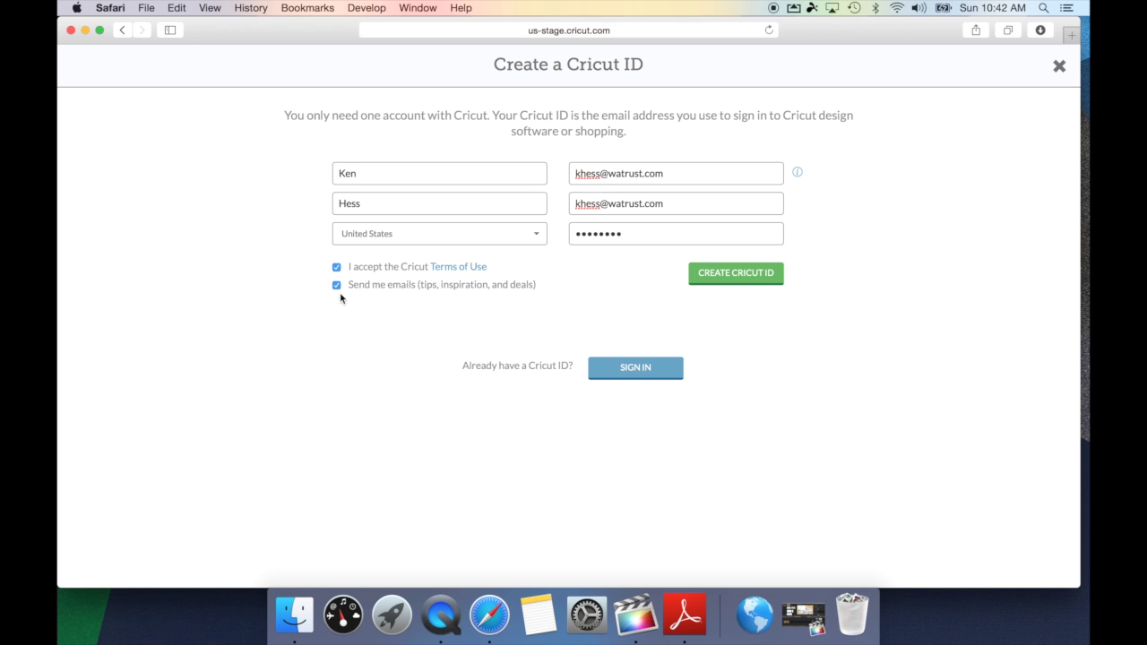
- Create the new Cricut ID and decline saving the password in the browser
left_click(750, 277)
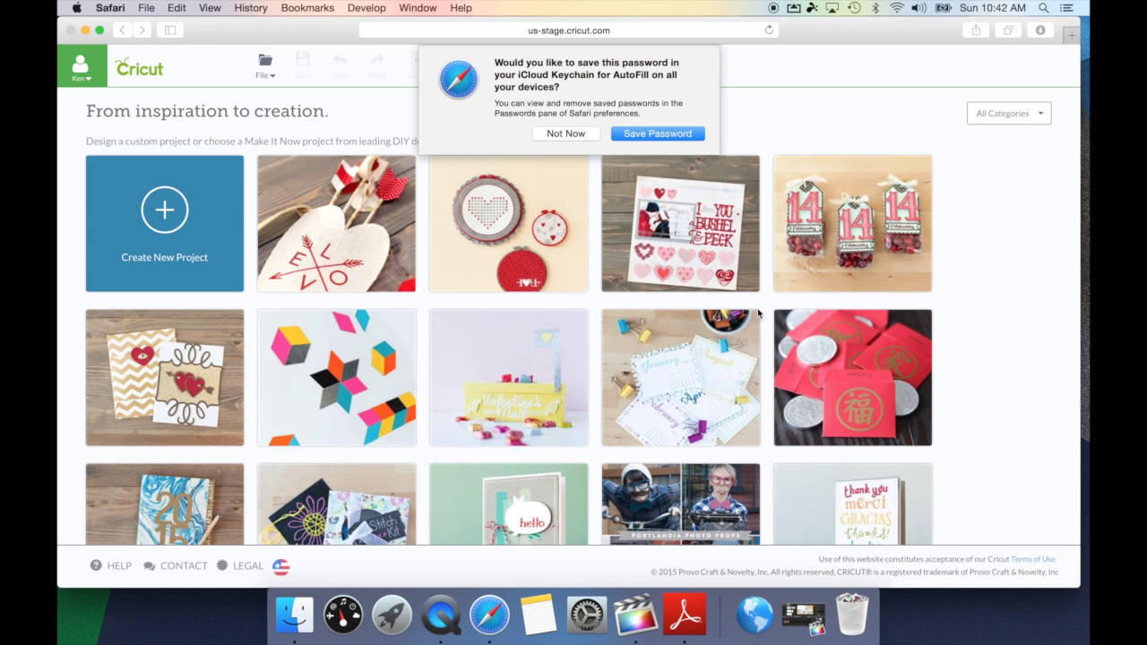
left_click(567, 137)
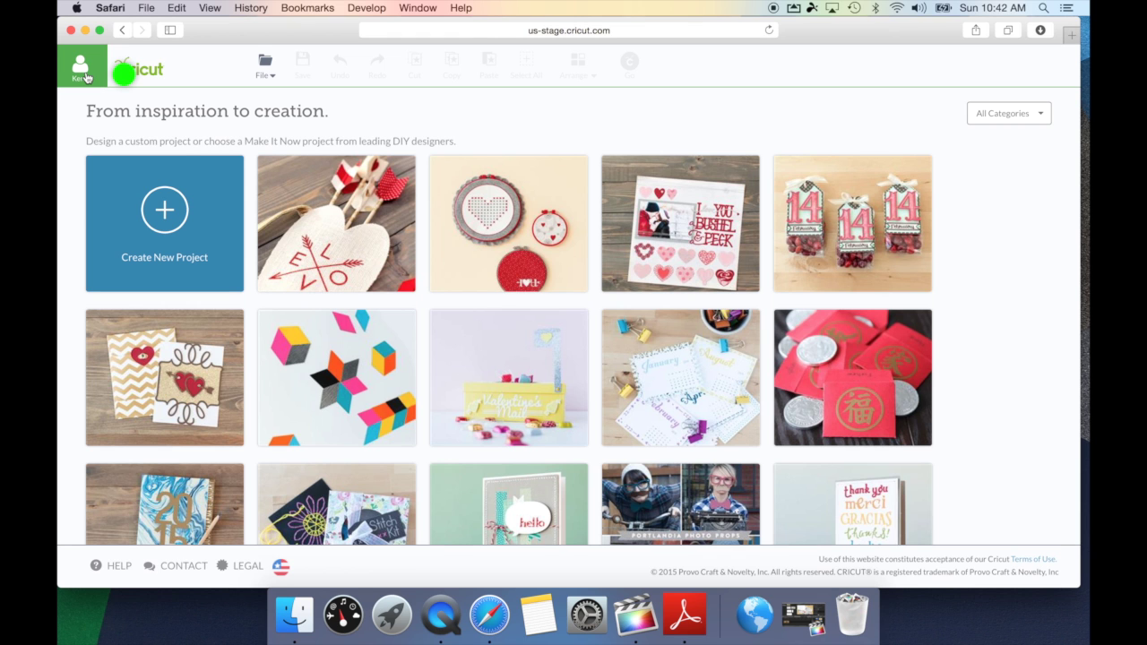
- Sign out of the new Cricut ID from the top-left account menu
left_click(86, 77)
left_click(99, 269)
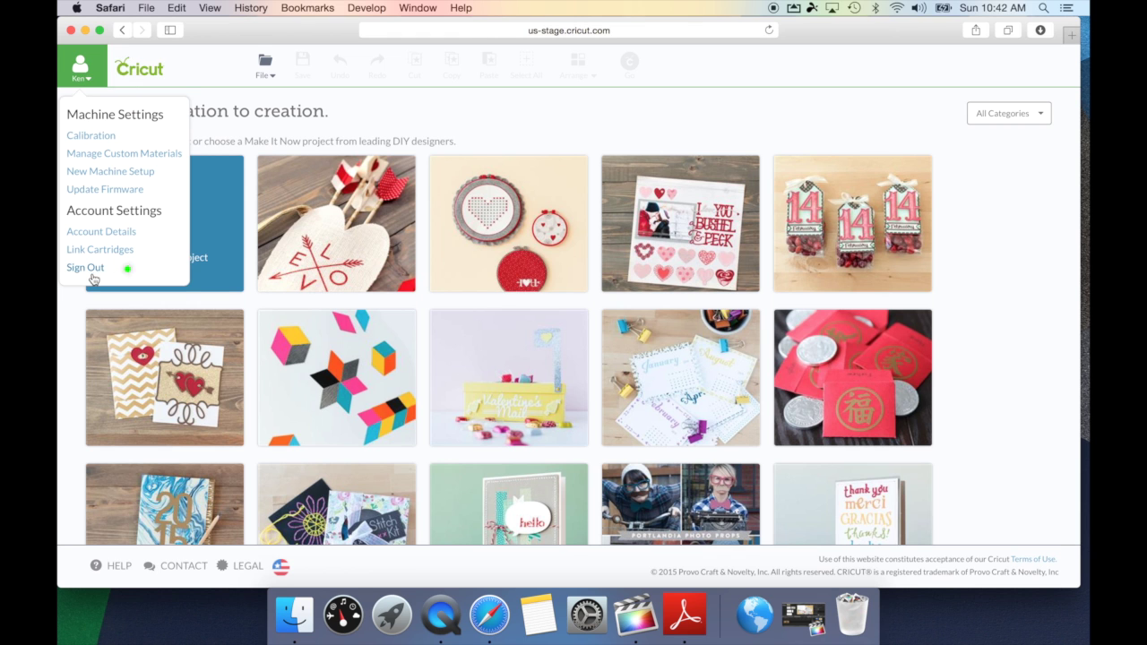